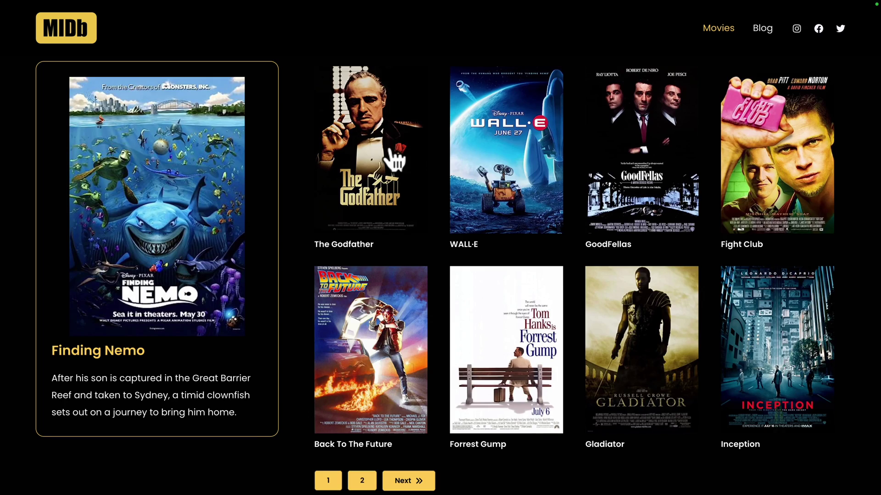
View a movie page, then save Astra's en_US file translating 'Previous %s' as 'My Previous %s'.
left_click(392, 153)
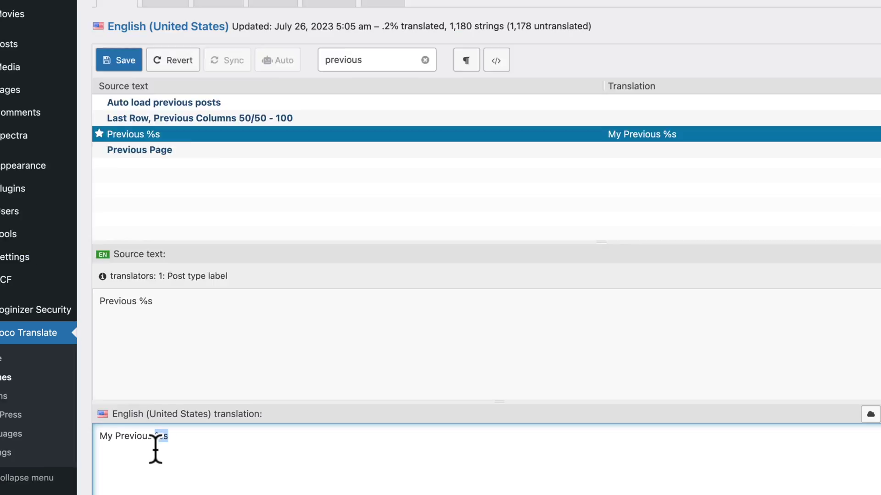
left_click(130, 116)
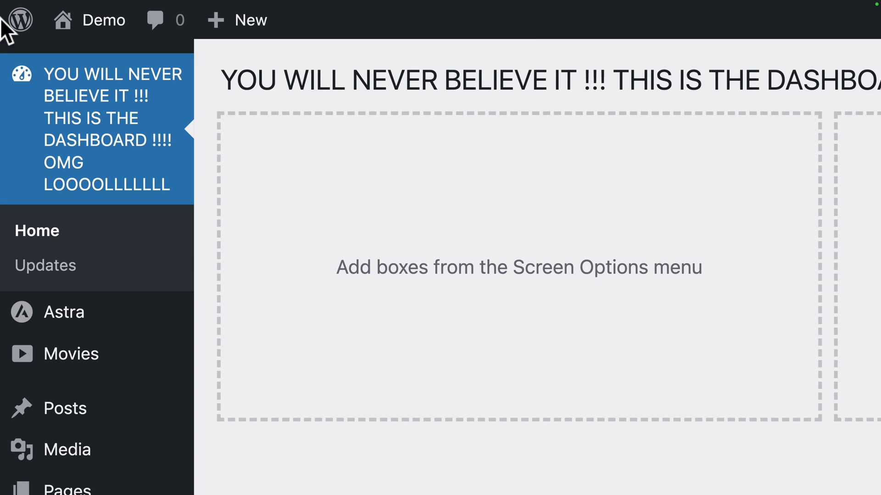
Scroll down the WordPress admin Dashboard to review the sidebar menu.
scroll(247, 75, "down", 12)
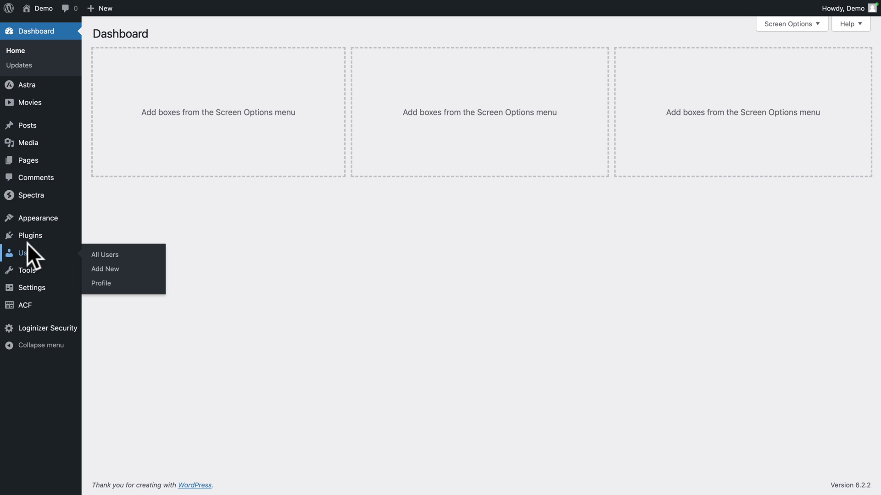
Search new plugins for 'loco translate', then install and activate Loco Translate.
mouse_move(20, 243)
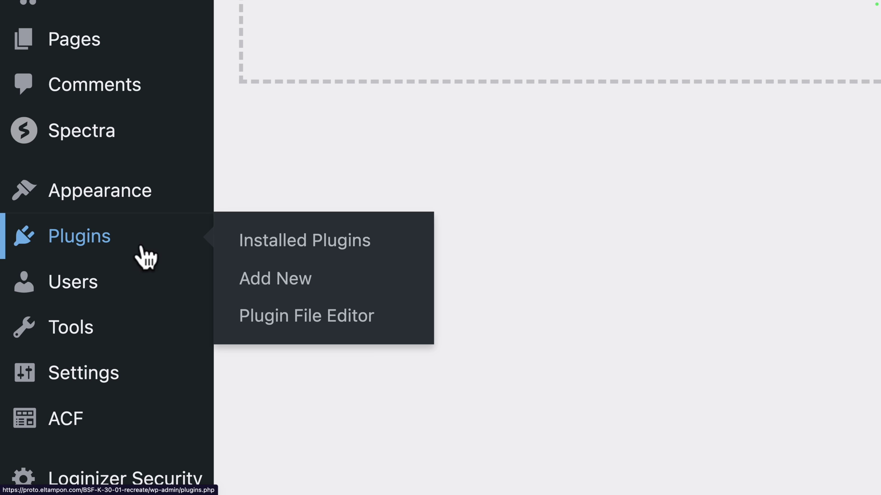
left_click(250, 281)
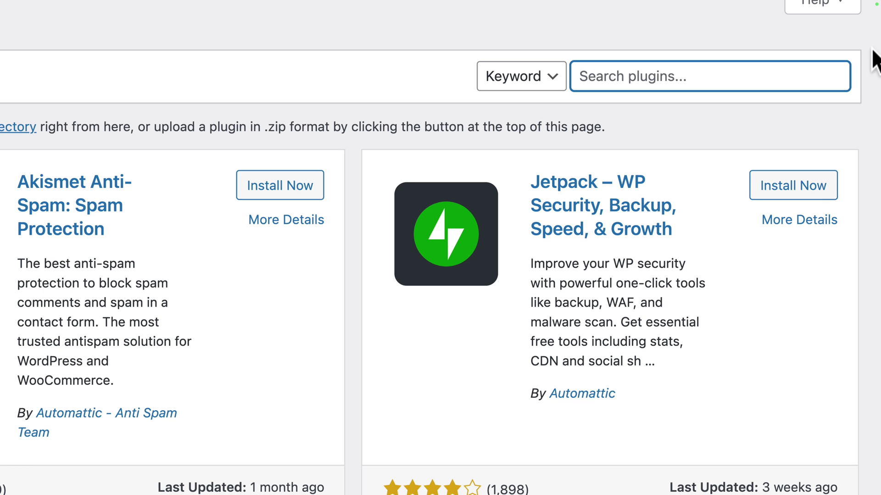
type("loco translate")
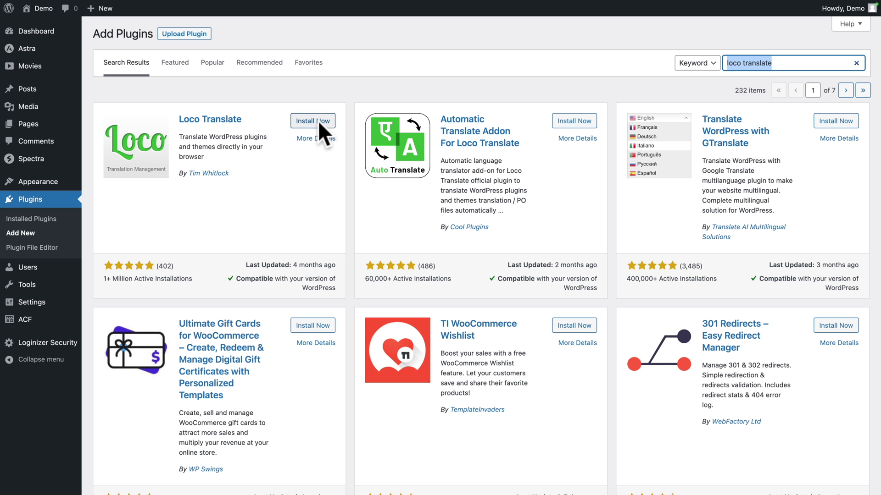
left_click(319, 122)
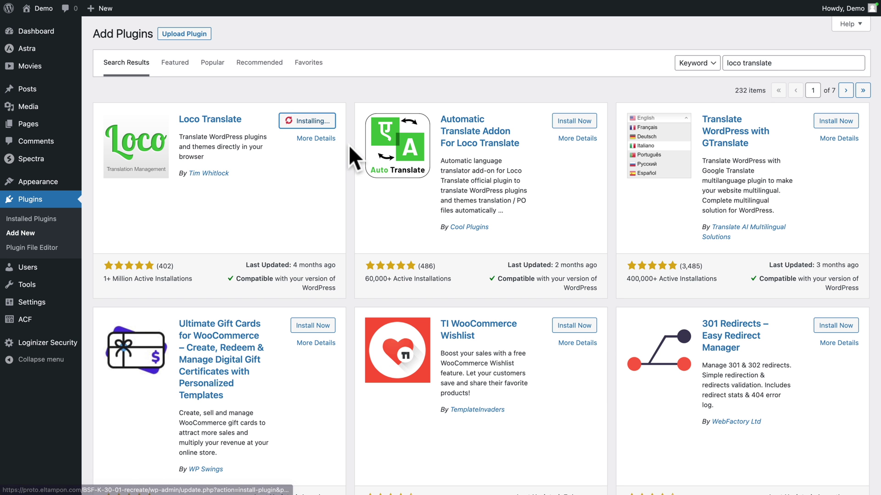
left_click(327, 127)
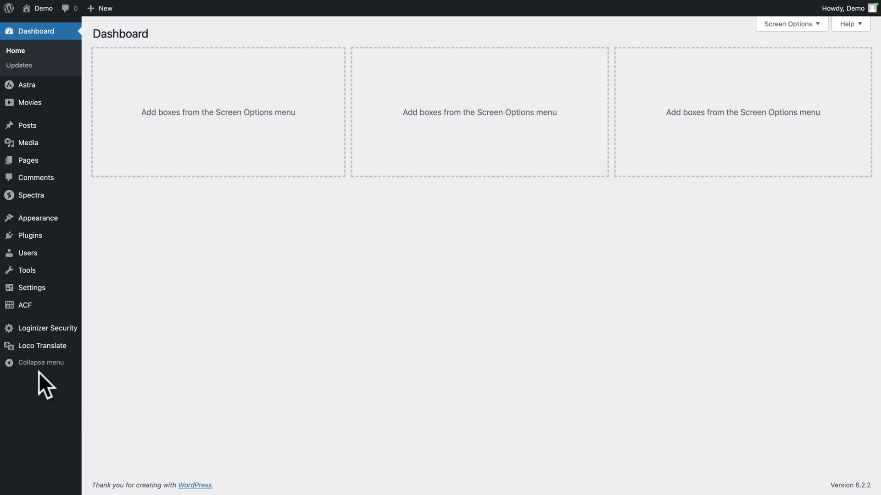
Generate the admin.pot template for WordPress Core Administration strings and start a new language.
mouse_move(16, 353)
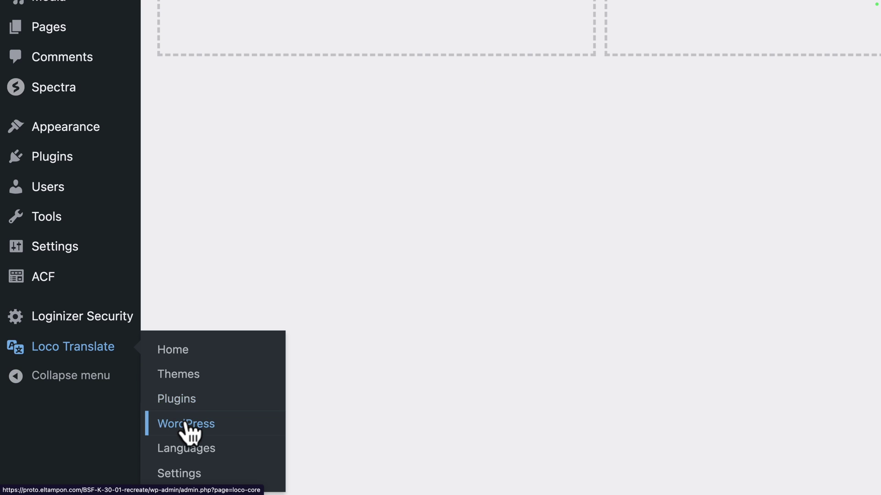
left_click(186, 426)
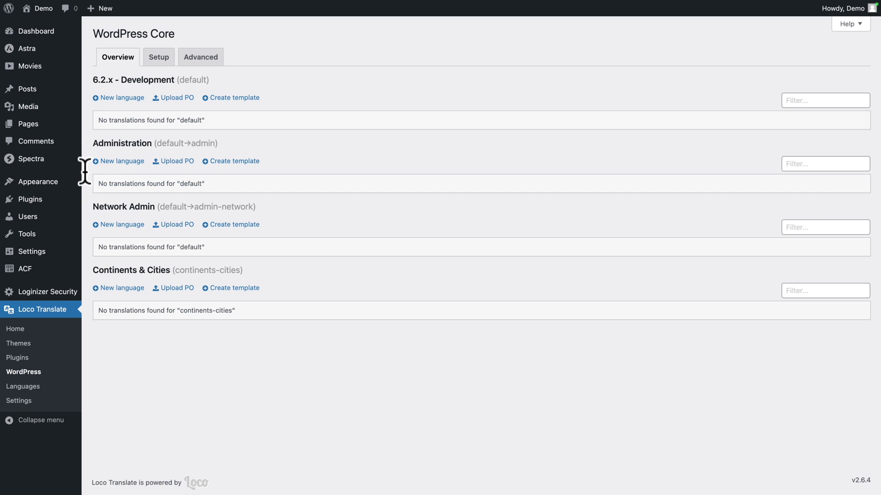
left_click(116, 161)
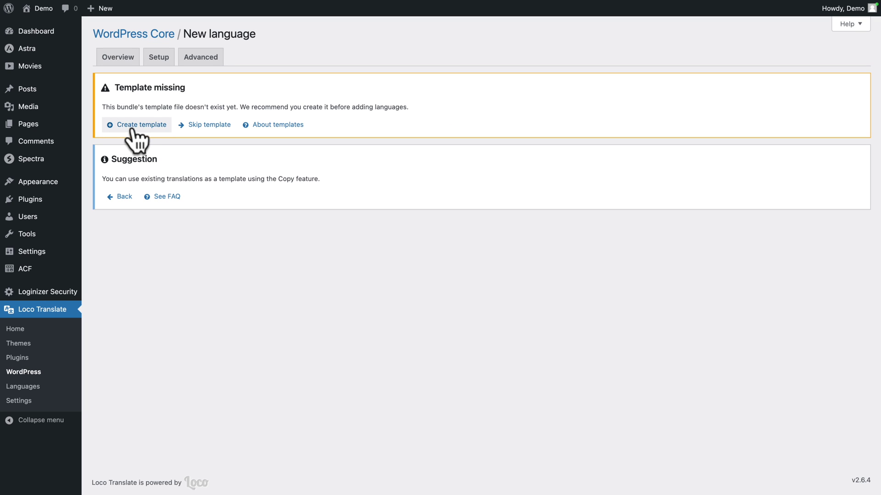
left_click(134, 129)
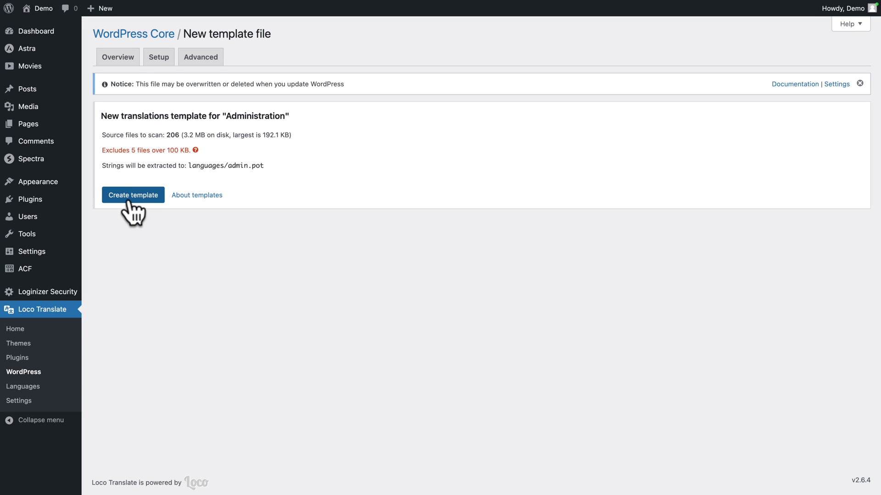
left_click(129, 199)
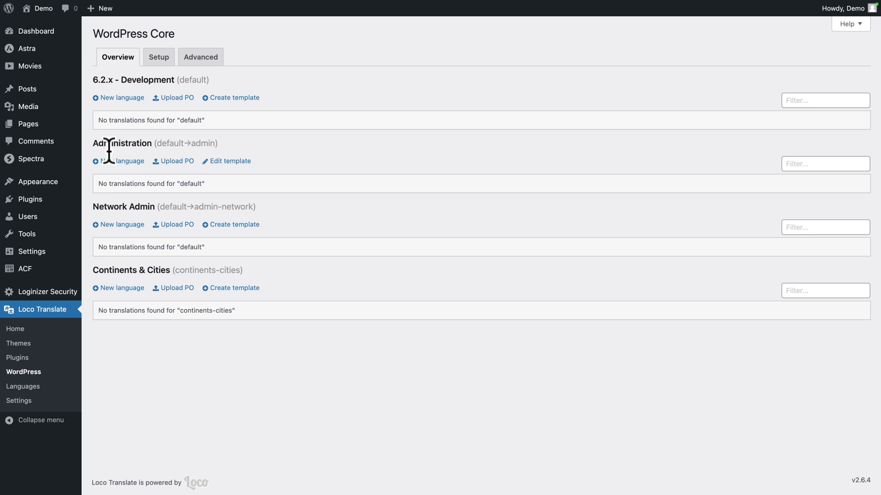
left_click(115, 163)
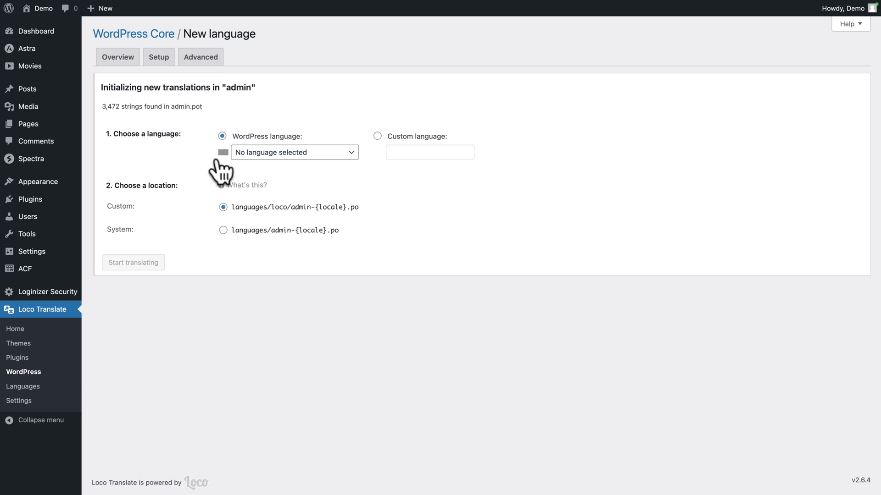
Create a custom-location English (United States) admin-en_US.po file and start translating.
left_click(243, 157)
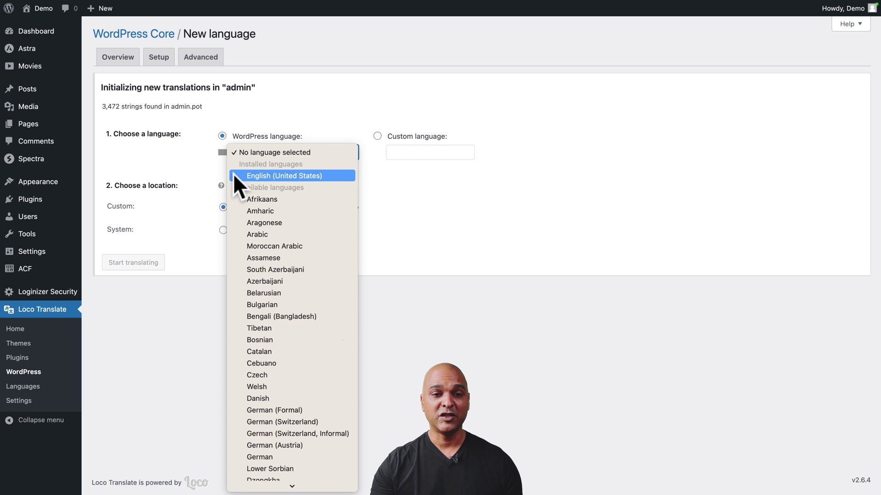
left_click(261, 175)
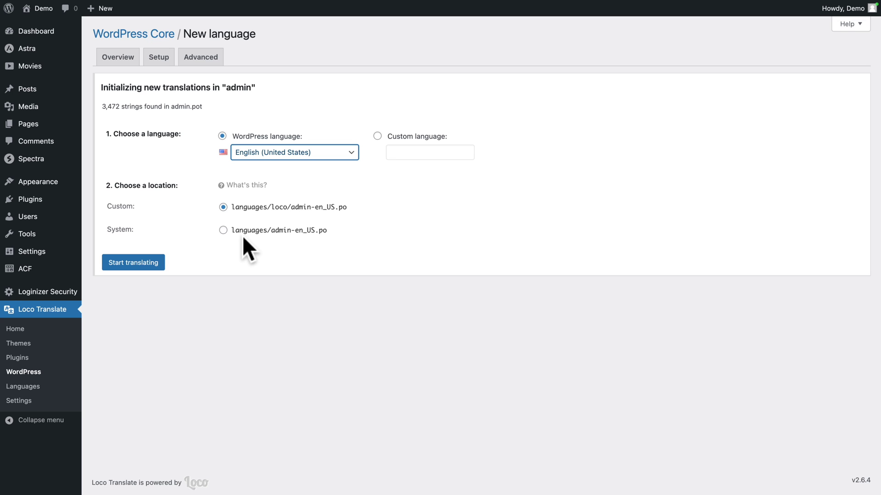
left_click(130, 265)
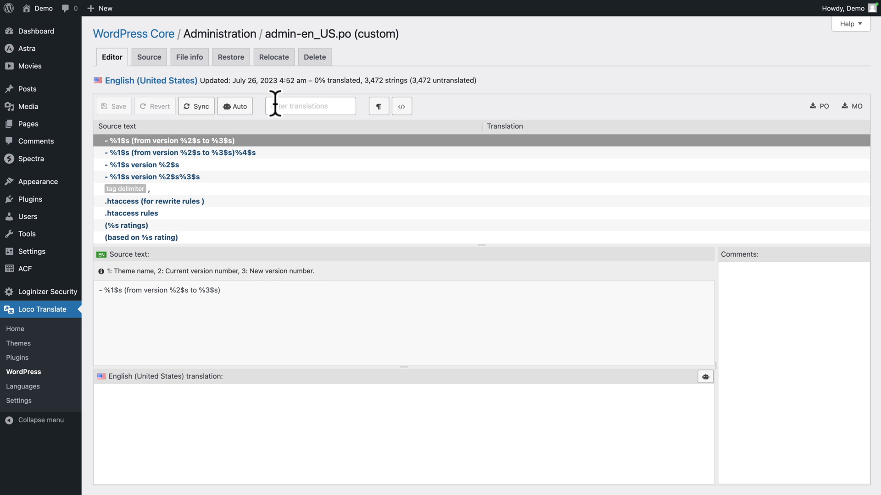
Filter strings for 'dashboard' and translate Dashboard as 'My Dashboard'.
left_click(275, 103)
type("dashboard")
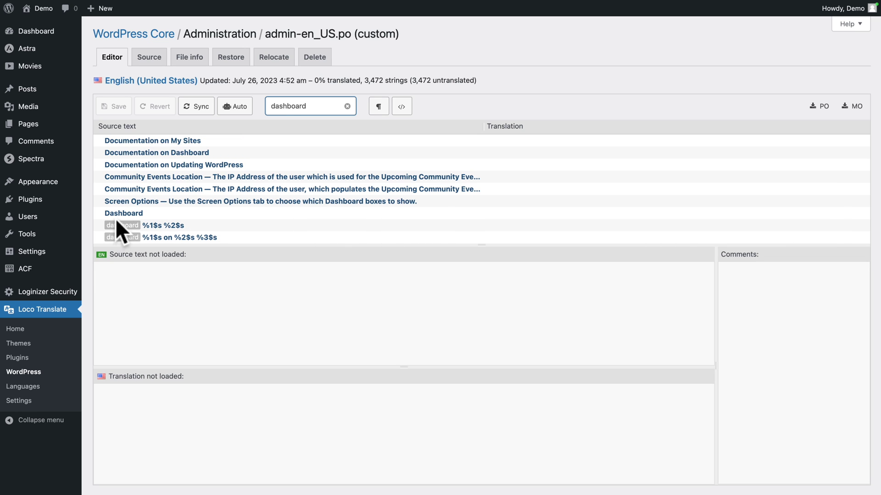
scroll(114, 213, "down", 10)
scroll(115, 213, "down", 2)
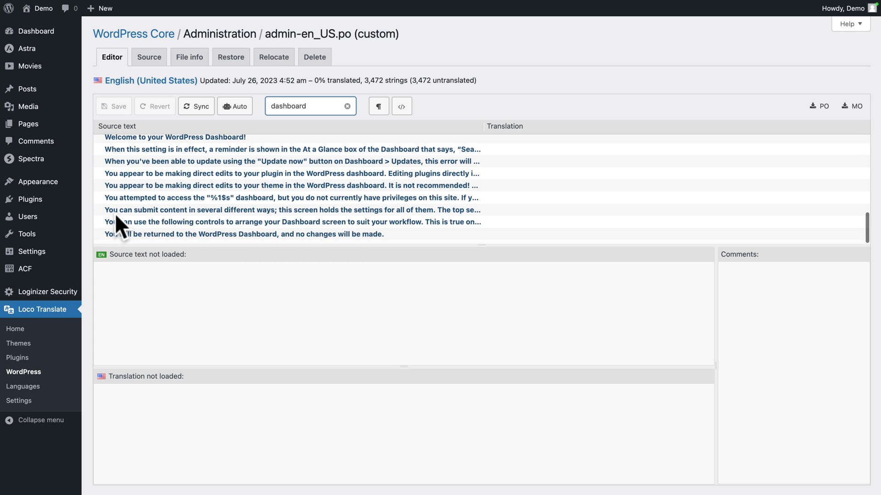
scroll(115, 214, "up", 15)
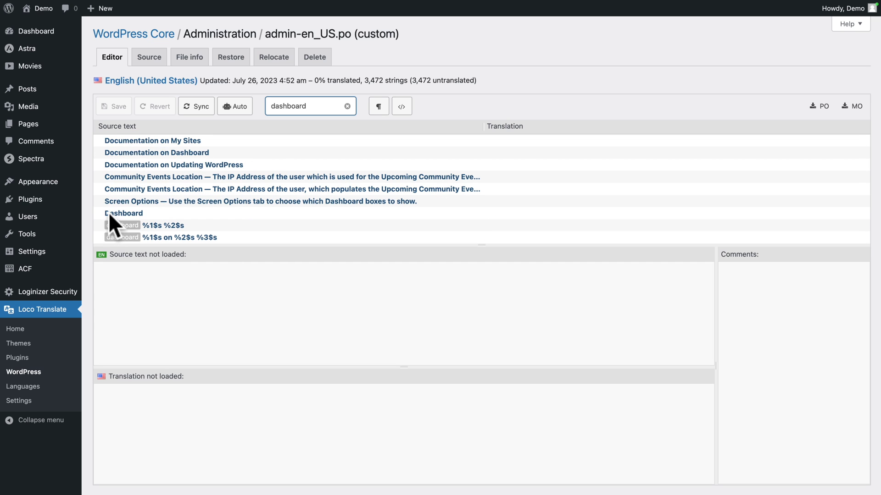
left_click(111, 213)
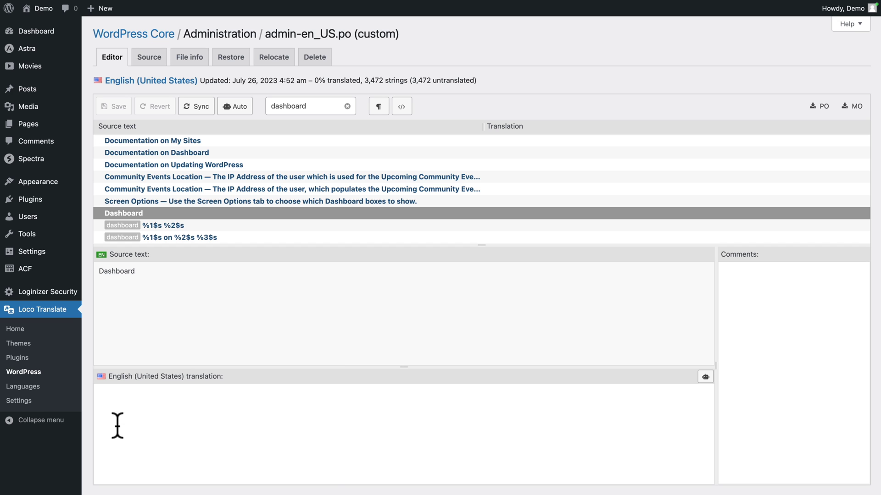
key("super+b")
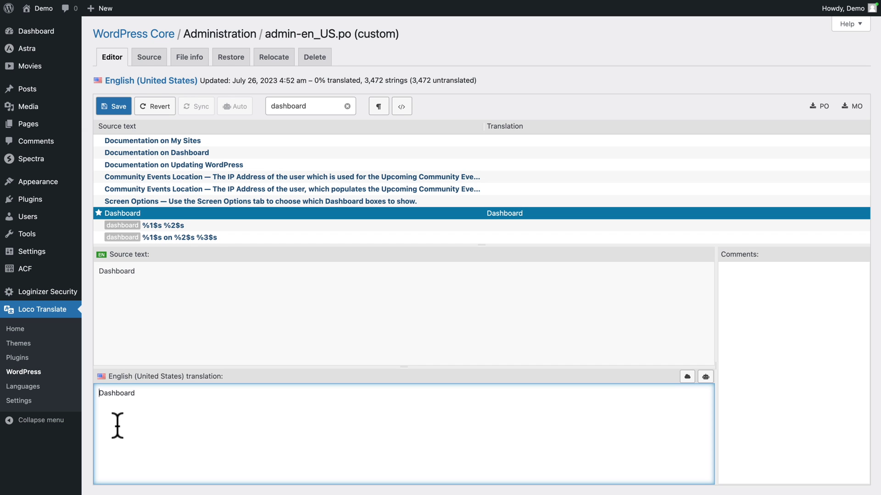
type("My")
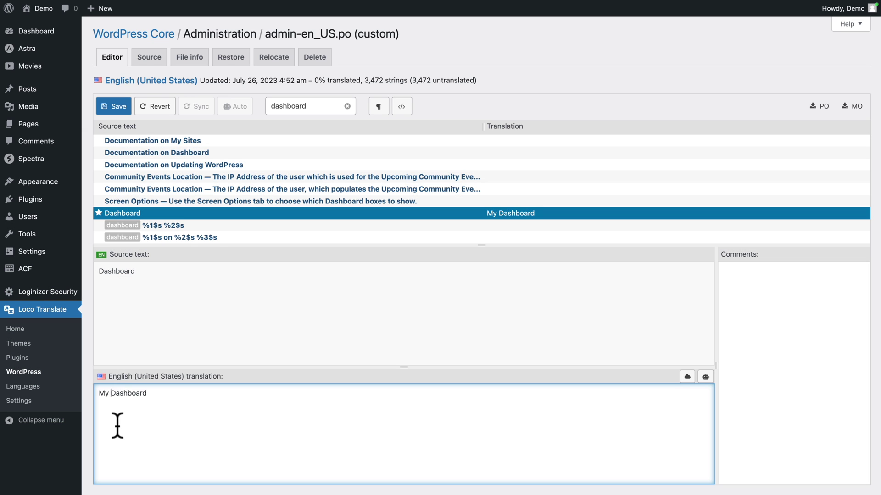
Save and sync admin-en_US.po, then reload so the menu reads My Dashboard.
left_click(114, 109)
left_click(201, 136)
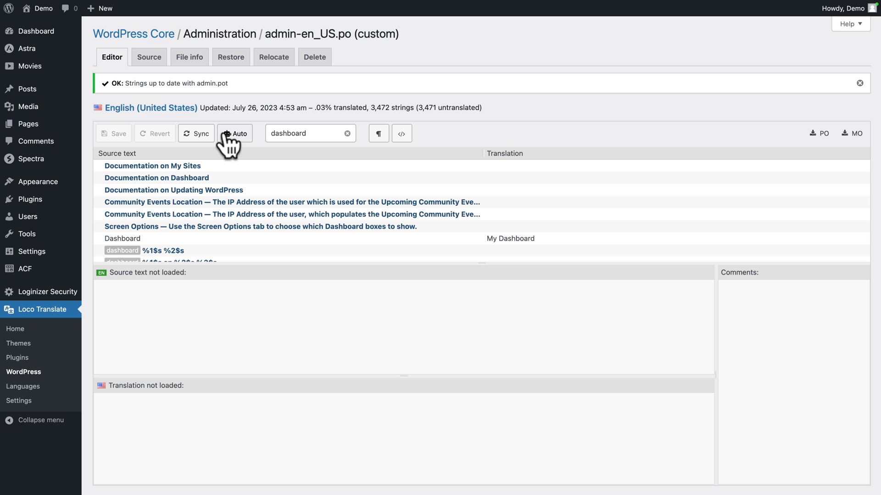
key("super+r")
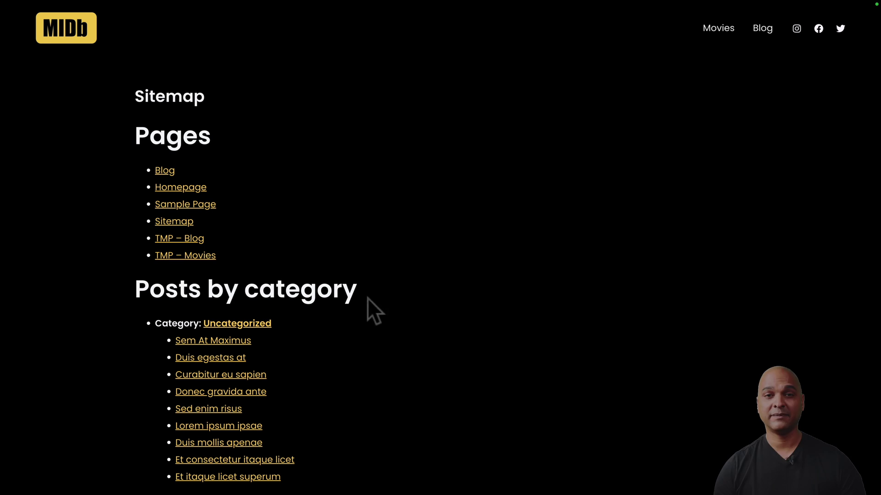
Select the word 'by' in 'Posts by category' on the Sitemap page, then return to admin.
double_click(214, 291)
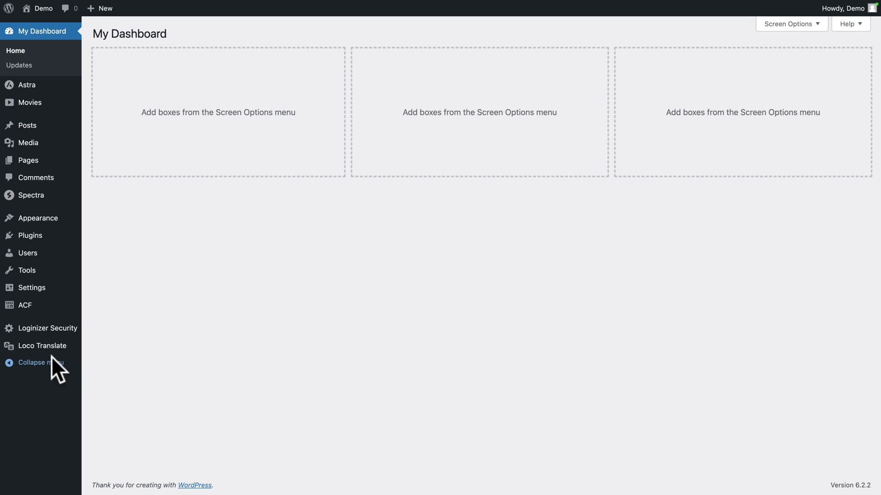
mouse_move(28, 353)
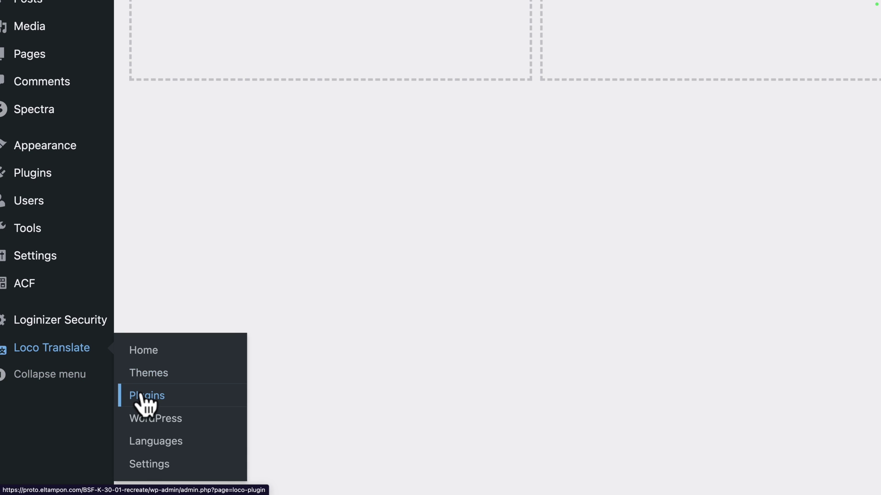
Create the wp-sitemap-page.pot template for WP Sitemap Page and begin adding a new language.
left_click(143, 396)
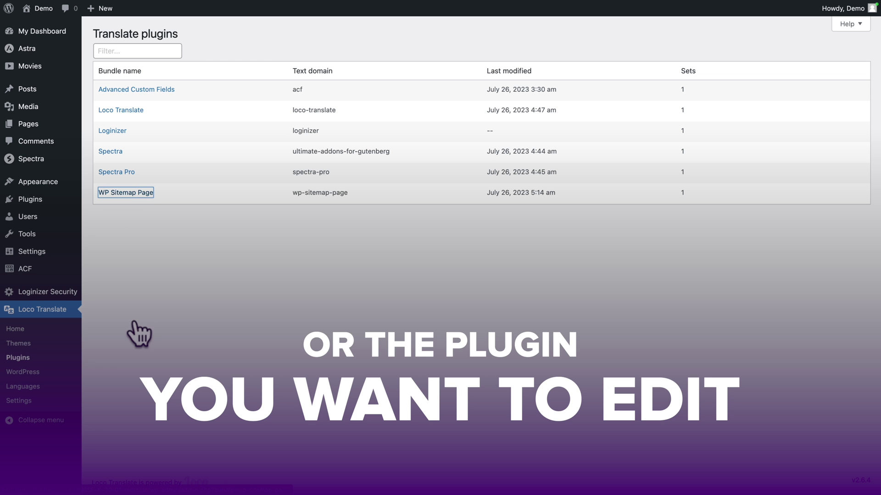
scroll(88, 250, "down", 5)
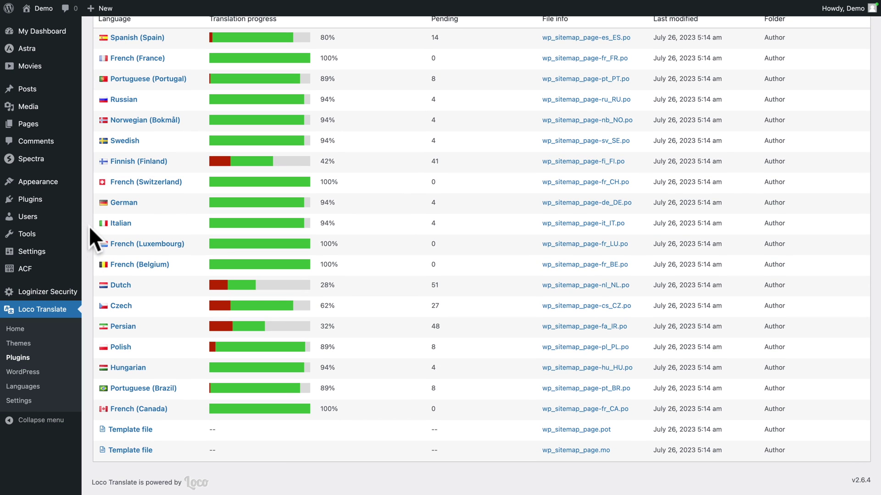
scroll(89, 227, "up", 5)
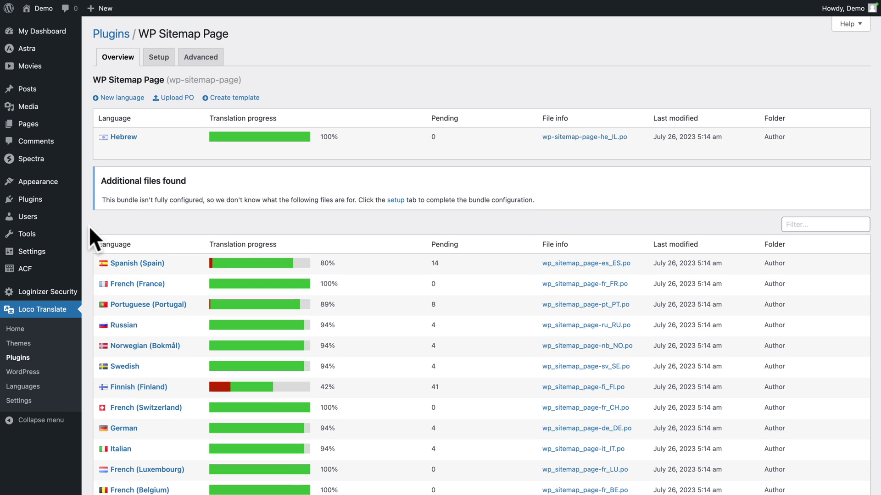
left_click(121, 98)
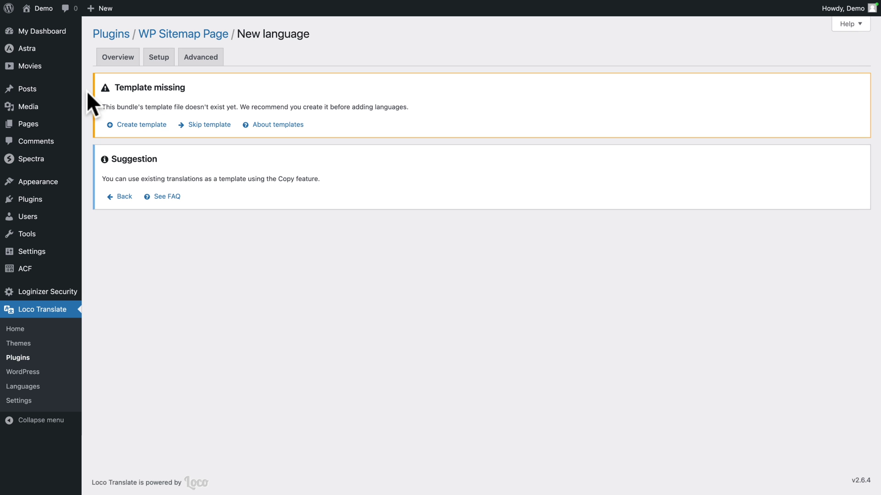
left_click(127, 127)
left_click(161, 181)
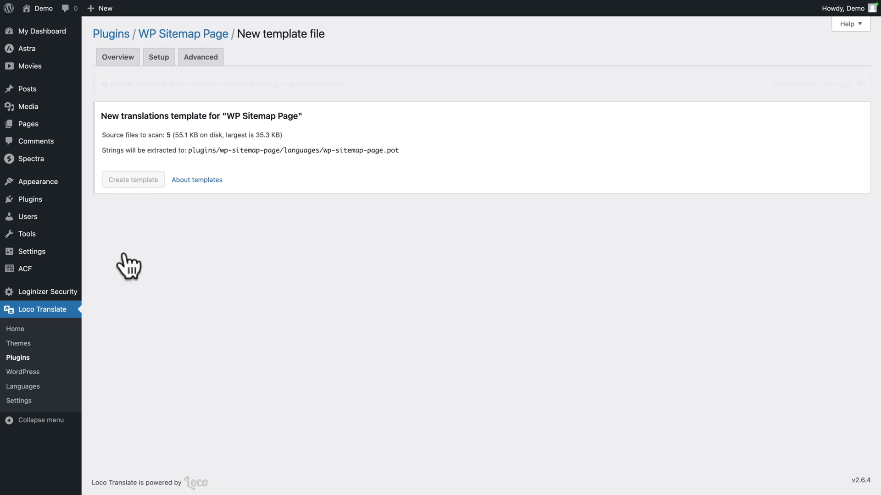
scroll(140, 134, "up", 3)
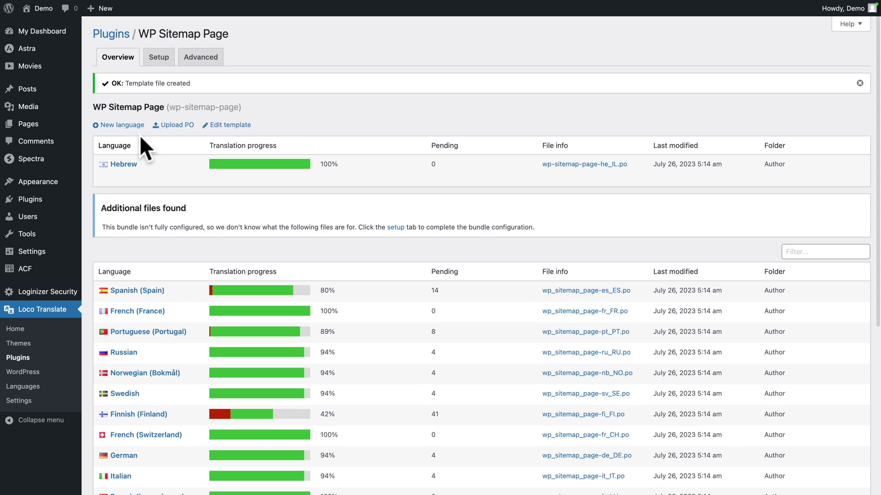
left_click(114, 125)
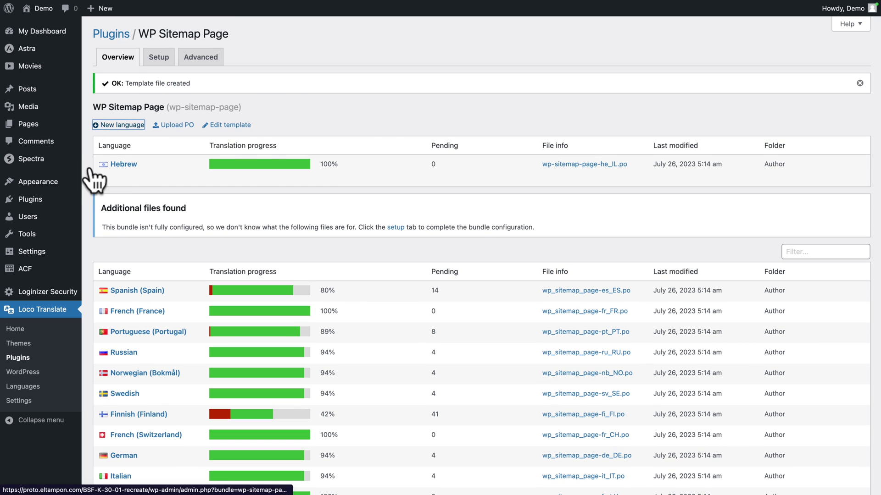
left_click(247, 157)
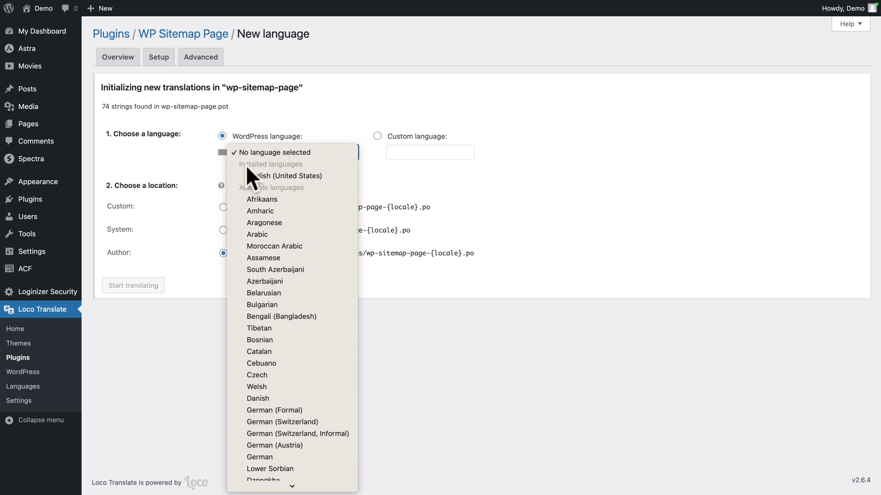
Create an Author-location English (United States) wp-sitemap-page-en_US.po file, then copy the 'Posts by category' heading.
left_click(240, 176)
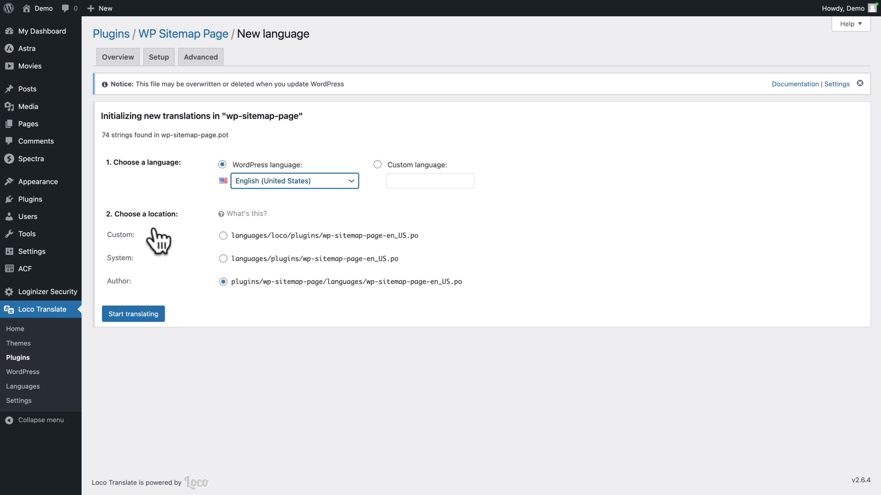
left_click(124, 315)
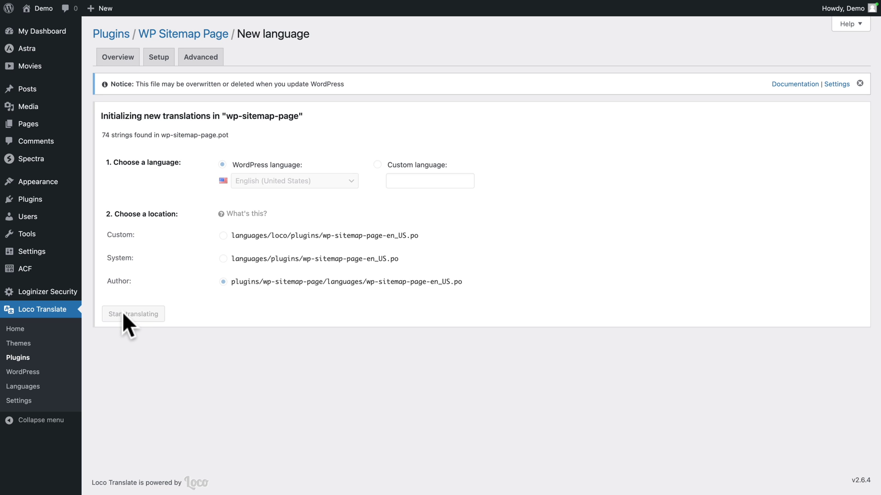
left_click_drag(135, 287, 378, 280)
key("ctrl+c")
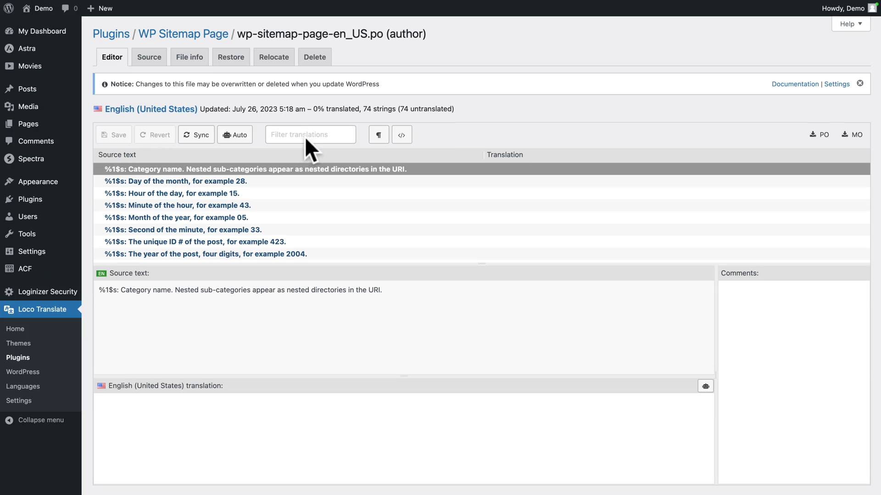
Filter for 'Posts by category', translate it as 'Posts per category', and save.
left_click(302, 136)
key("ctrl+v")
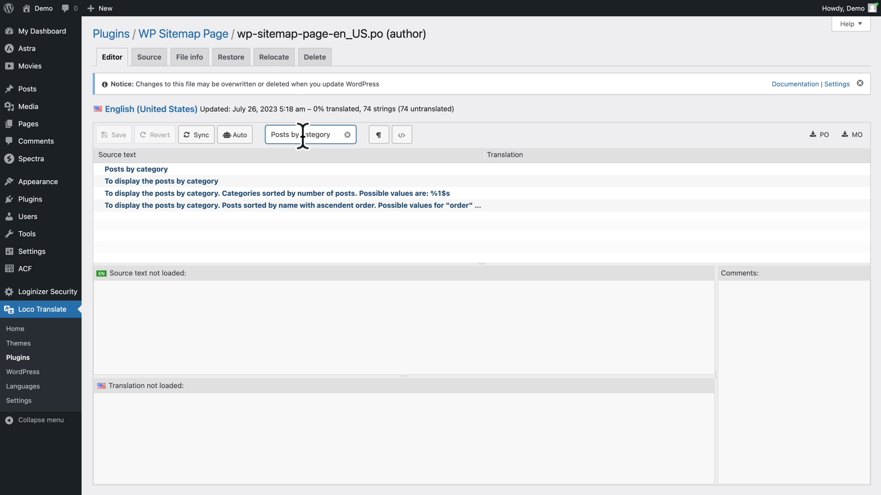
left_click(138, 169)
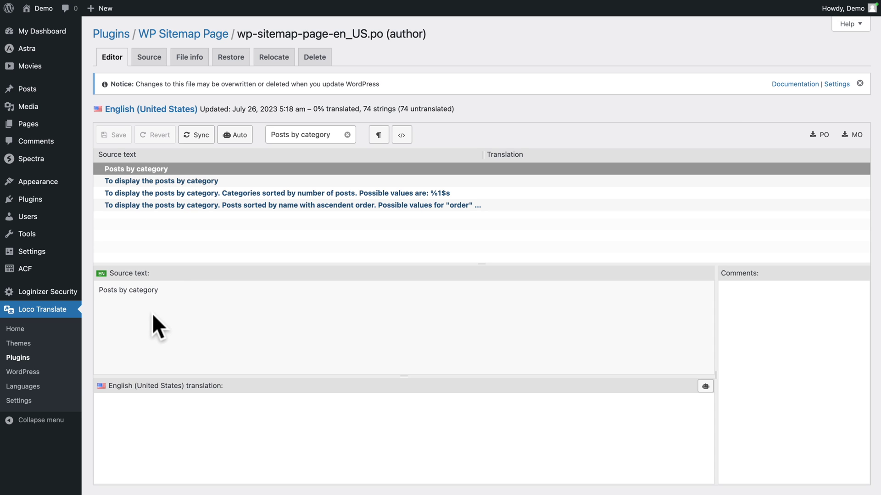
key("super+b")
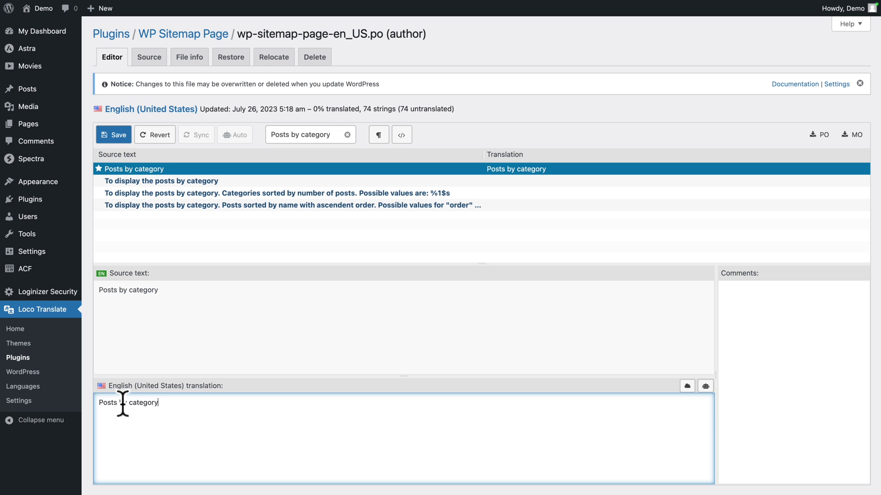
double_click(123, 402)
type("per")
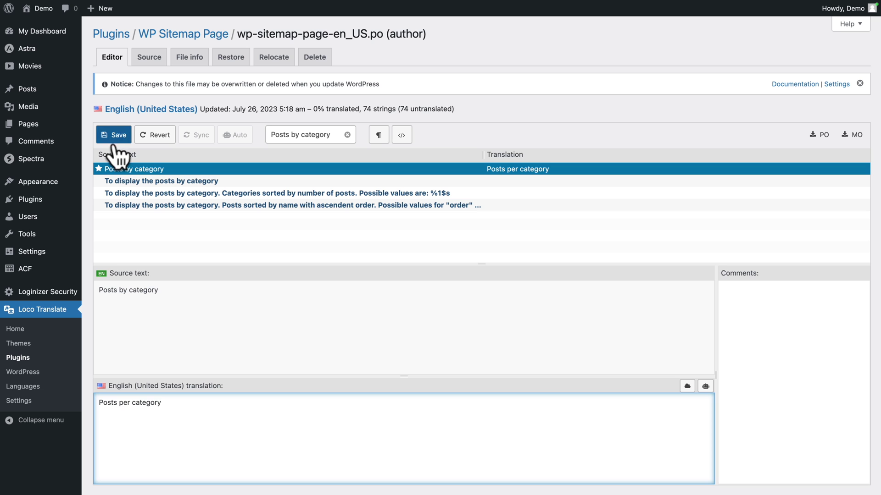
left_click(113, 134)
Sync the translation file, then open the 'Duis egestas at' blog post's previous/next navigation.
left_click(197, 134)
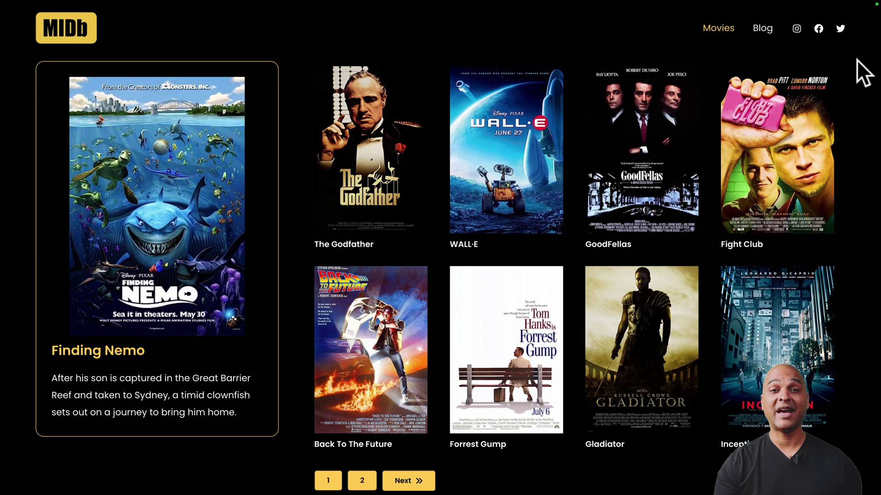
left_click(760, 37)
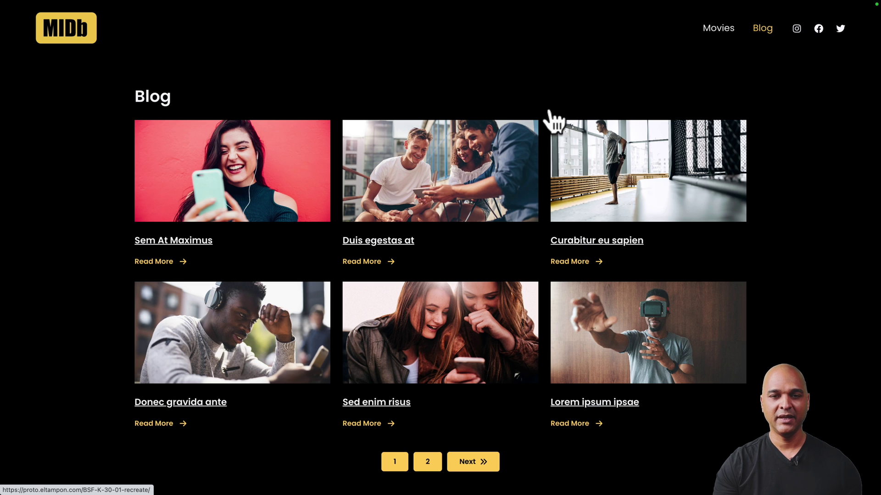
left_click(465, 182)
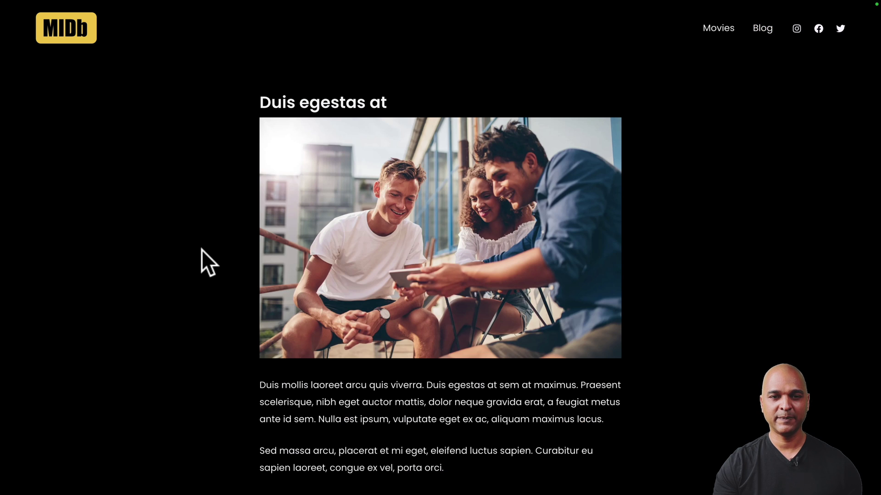
scroll(243, 313, "down", 1)
scroll(243, 313, "down", 3)
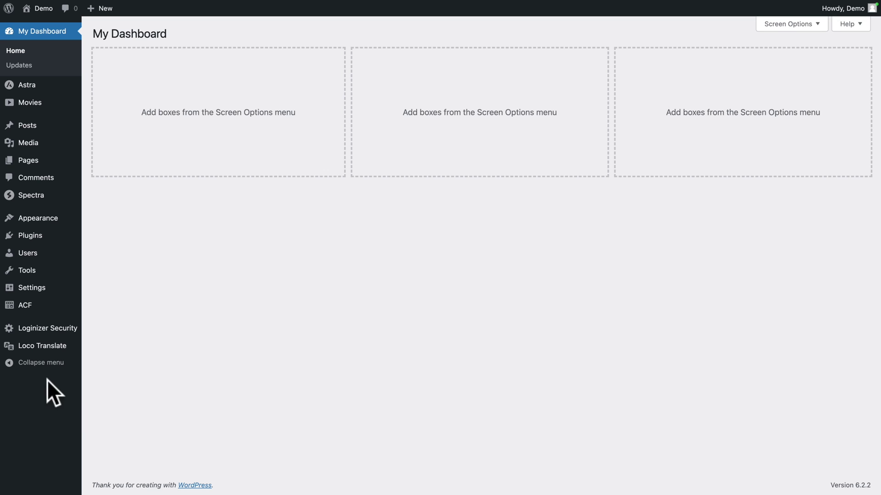
Create an English (United States) Astra theme translation file and filter its strings by 'next'.
mouse_move(37, 347)
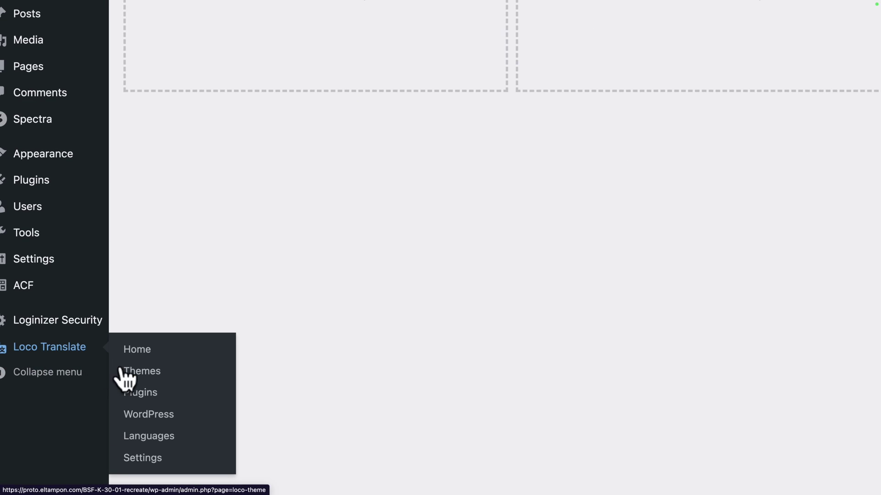
left_click(136, 373)
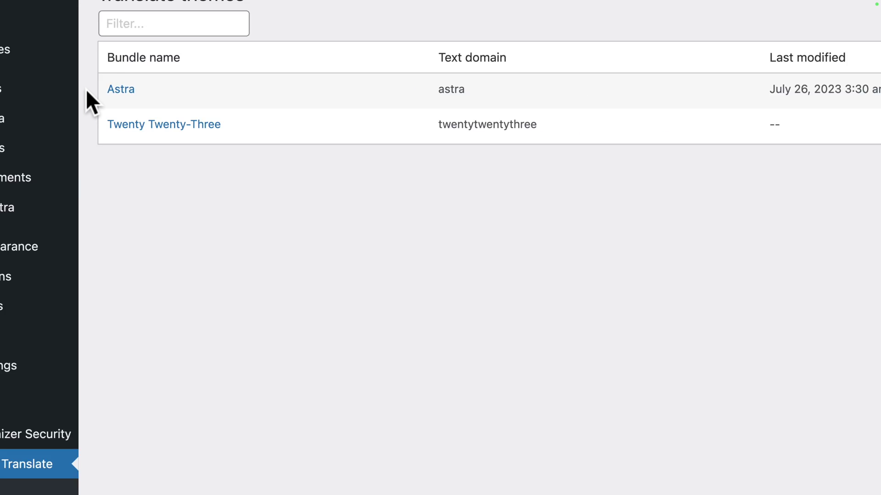
left_click(120, 89)
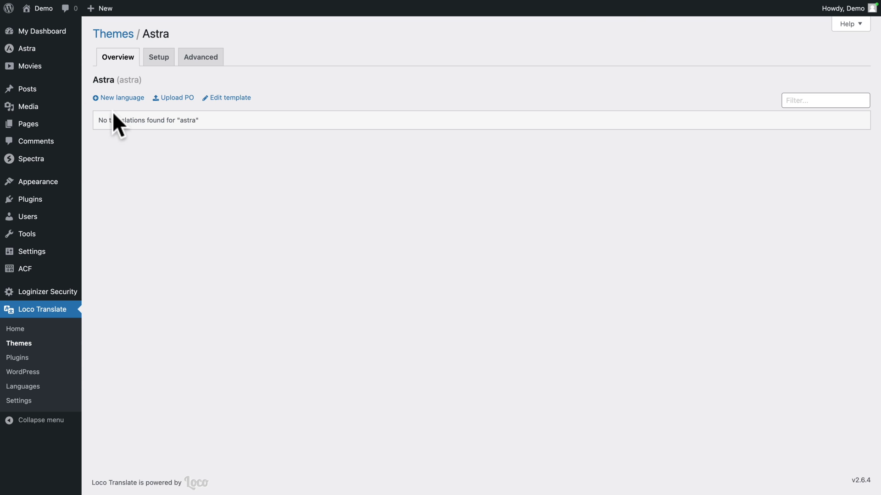
left_click(112, 97)
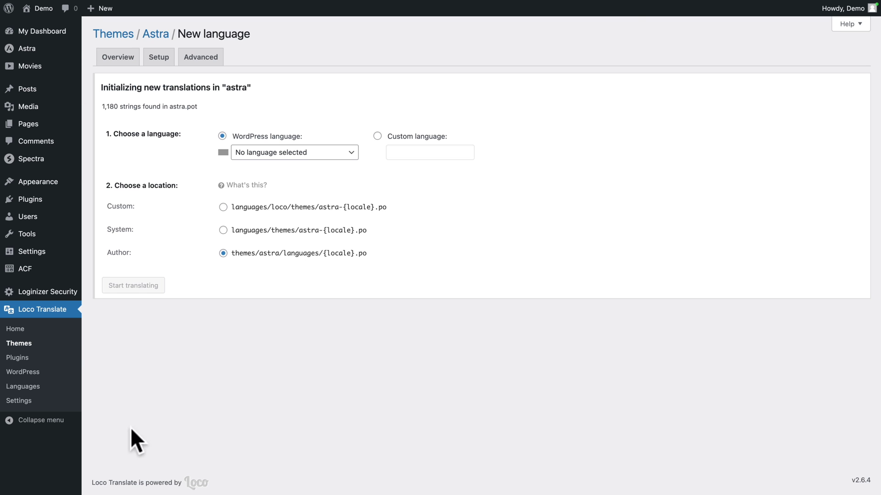
left_click(249, 153)
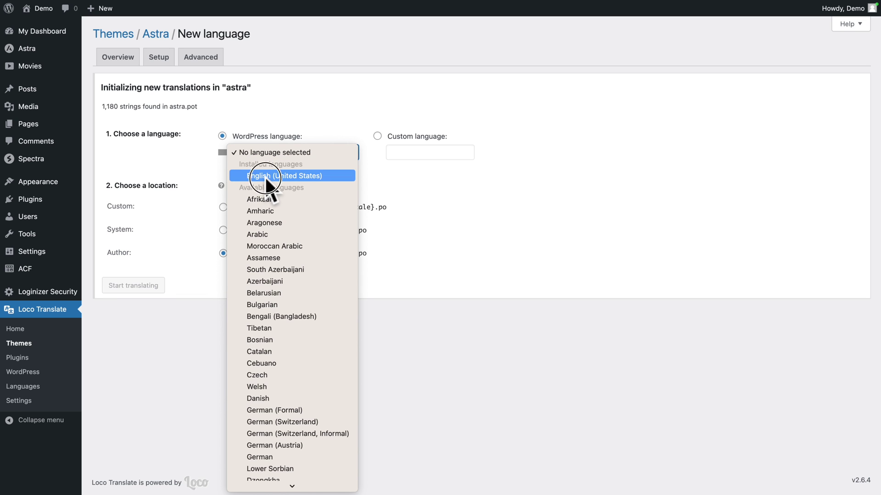
left_click(266, 177)
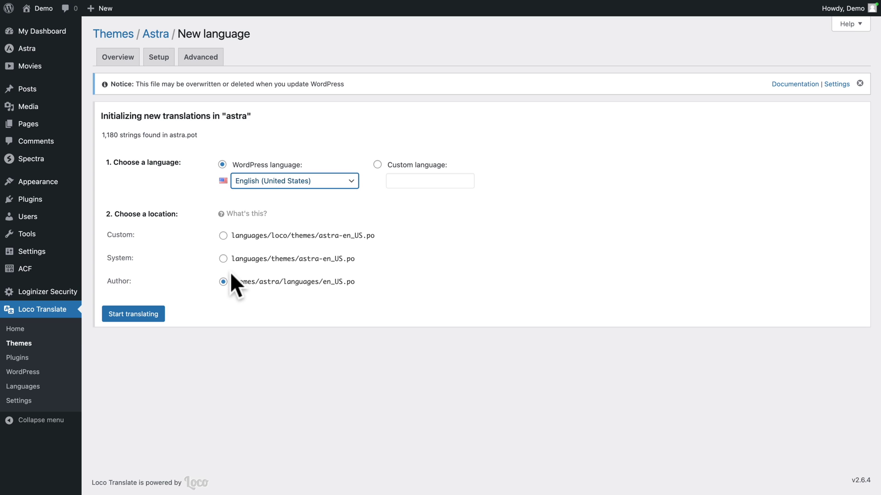
left_click(138, 314)
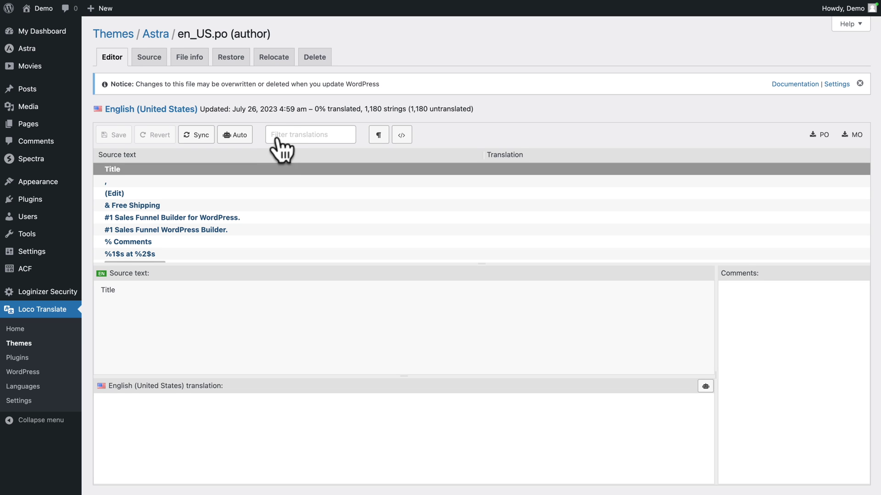
left_click(278, 135)
type("next")
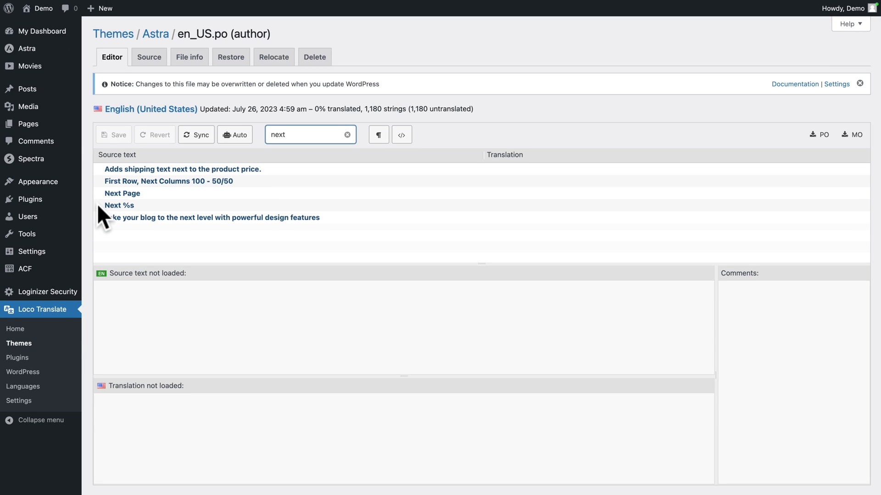
Translate the Next %s string as 'The Next %s' and save it.
left_click(112, 204)
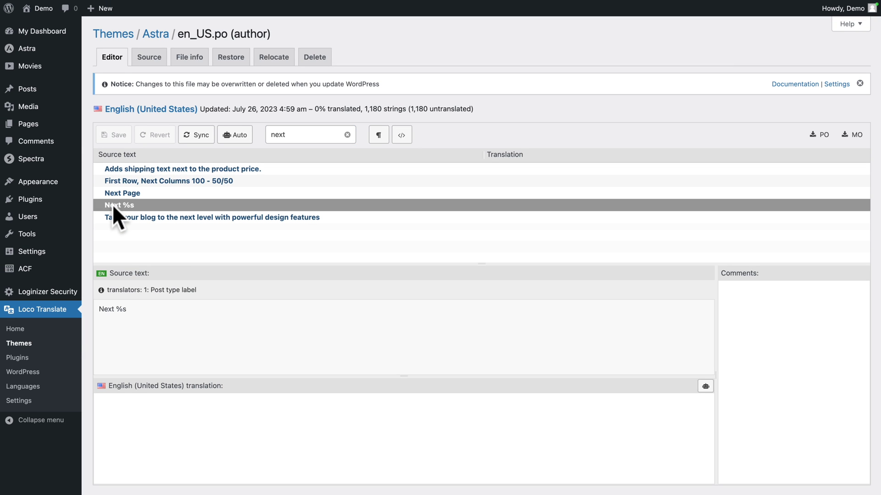
left_click(109, 322)
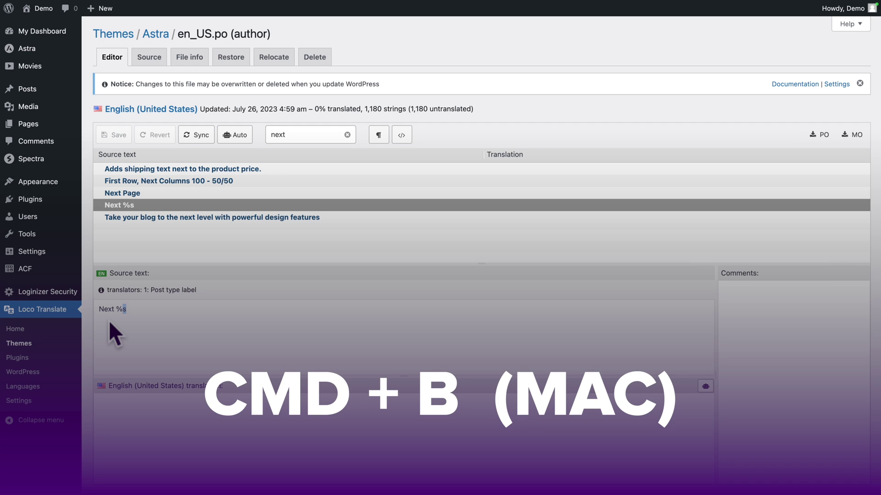
key("super+b")
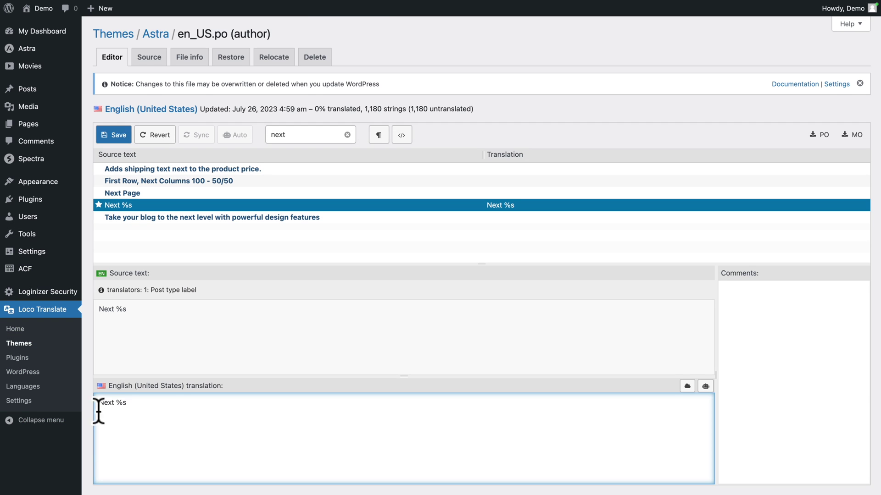
left_click(99, 403)
type("The")
left_click(113, 134)
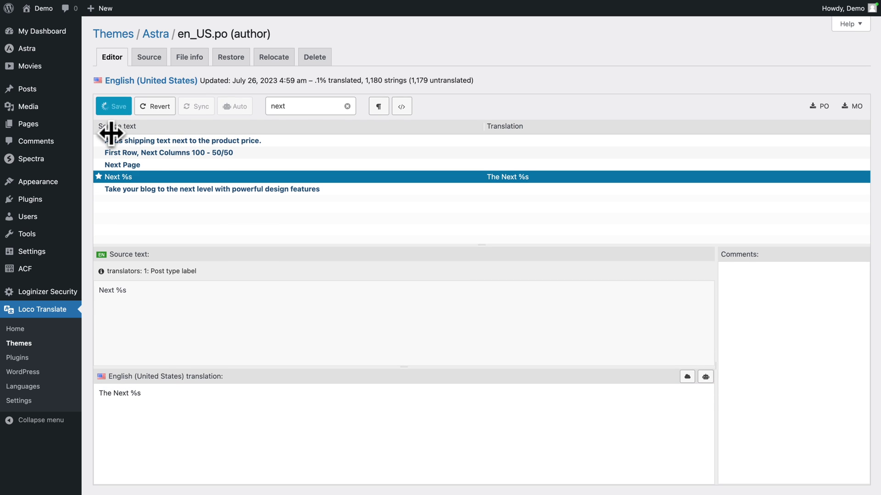
Filter for 'previous', translate Previous %s as 'The Previous %s', save and sync.
double_click(275, 133)
type("previous")
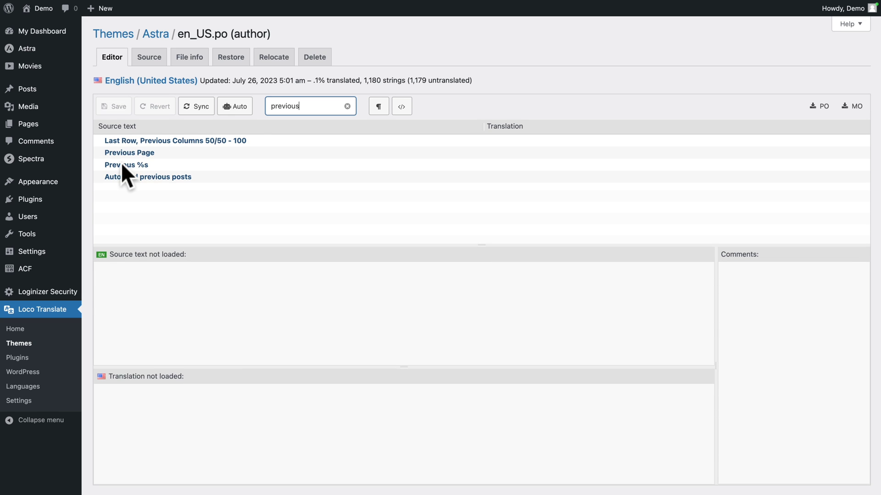
left_click(121, 164)
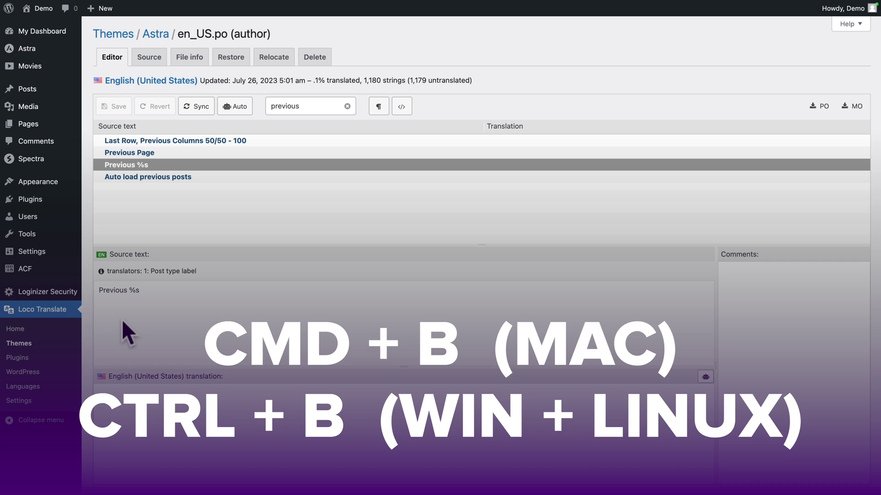
key("ctrl+b")
type("ThePrevious %s")
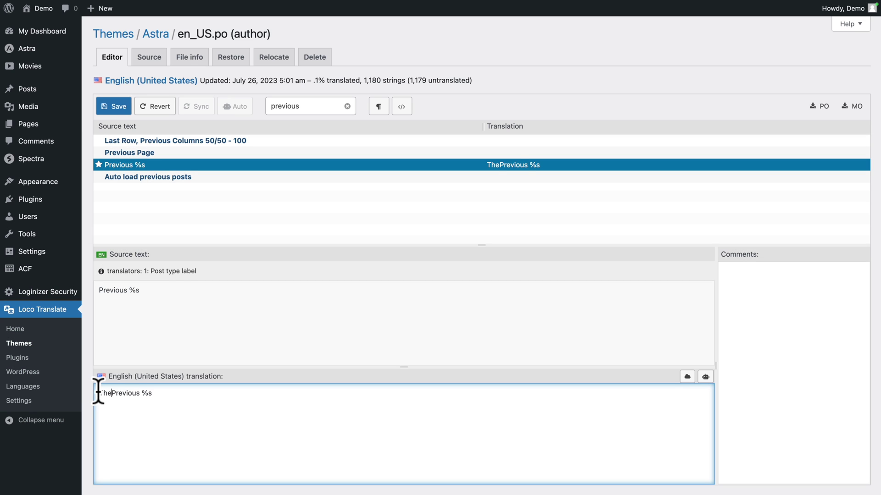
left_click(115, 106)
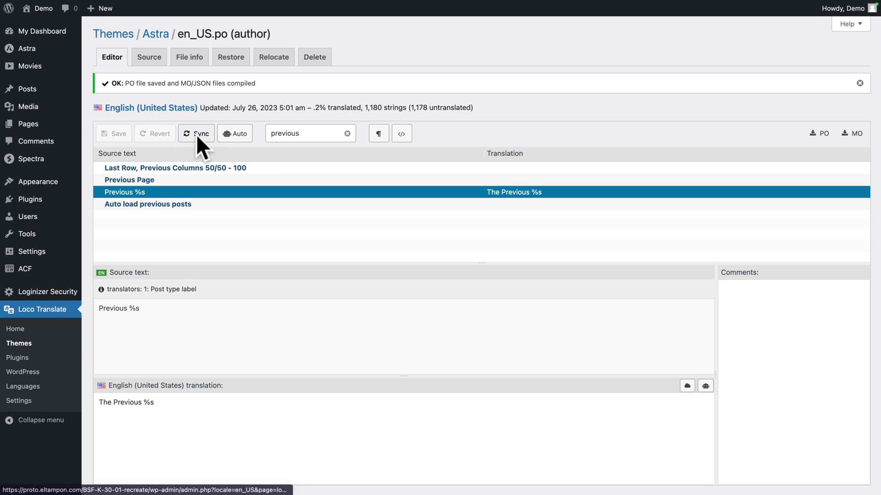
left_click(199, 133)
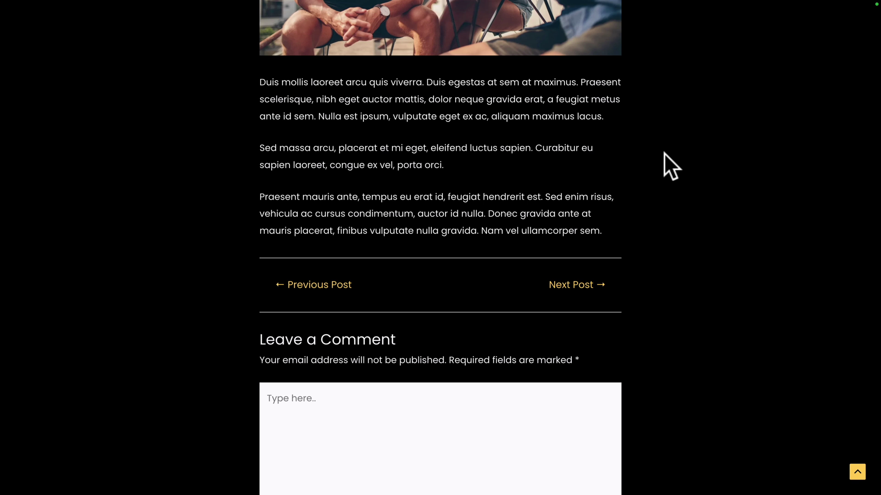
Reload the blog post to check its new labels, then open The Godfather movie page.
key("F5")
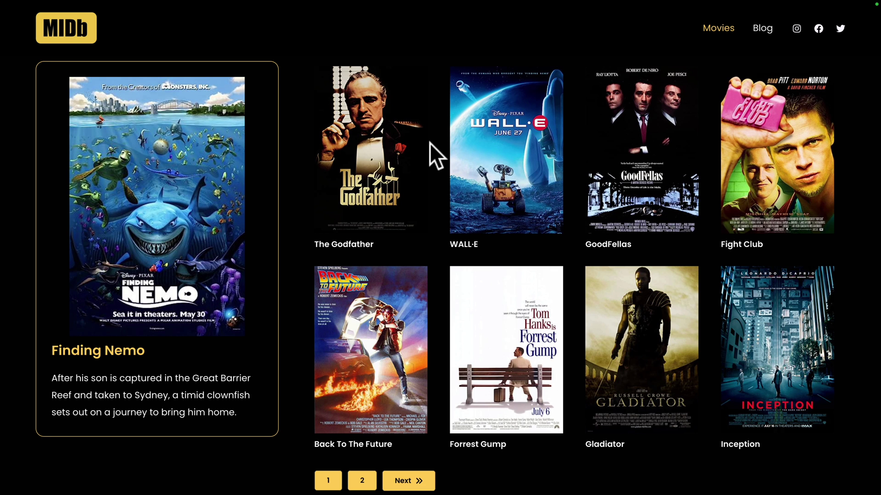
left_click(391, 156)
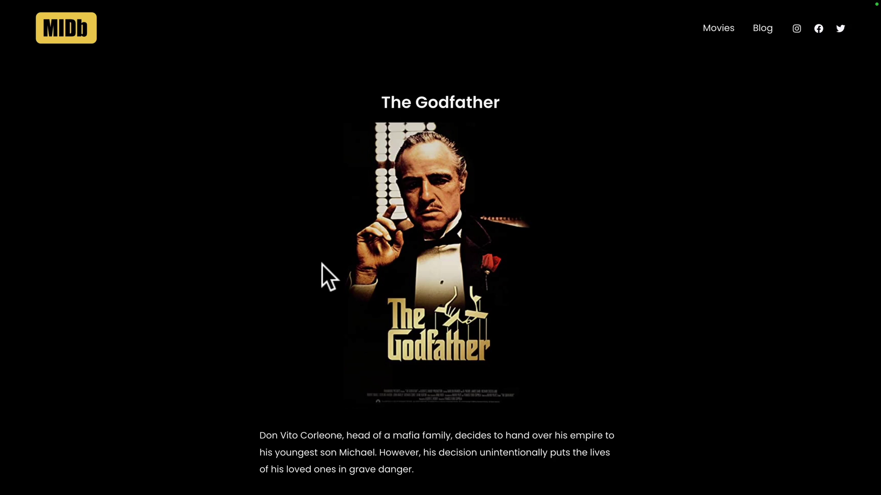
scroll(321, 265, "down", 3)
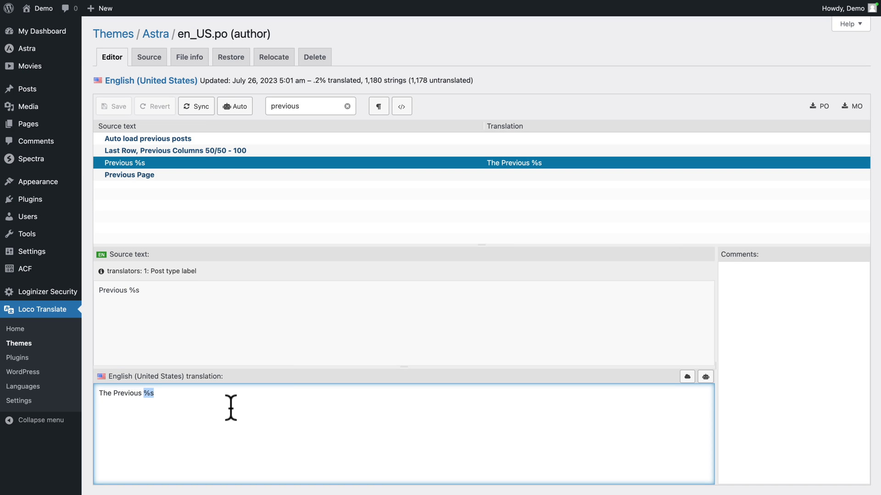
Replace the %s placeholder with 'Show', saving Previous %s as 'The Previous Show'.
key("BackSpace")
type("Show")
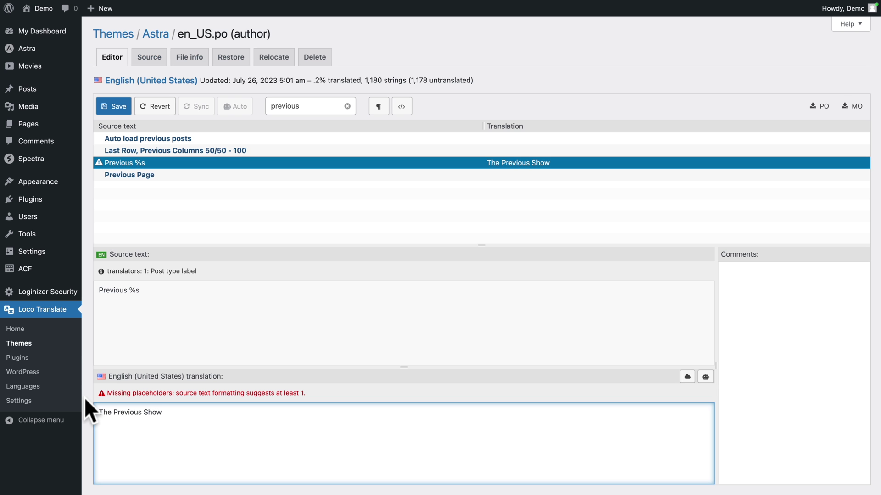
left_click(115, 108)
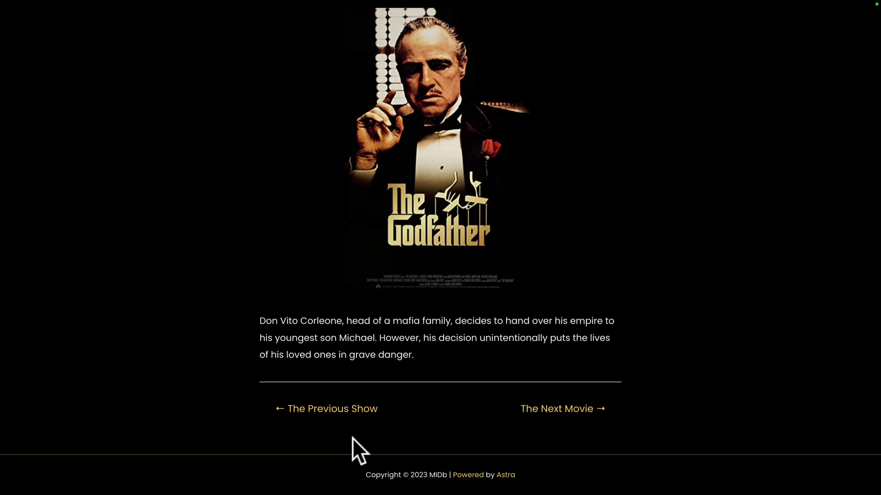
From the Blog listing, open 'Duis egestas at' and view its Previous/Next links.
scroll(543, 150, "up", 3)
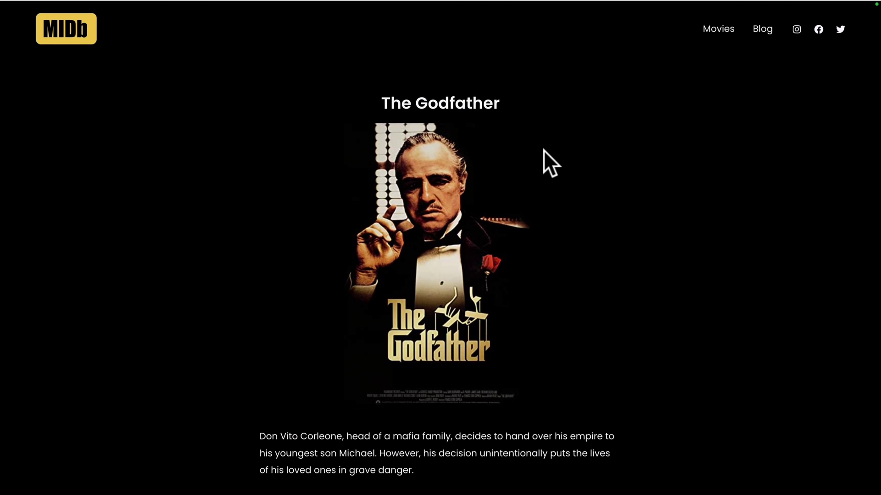
left_click(763, 31)
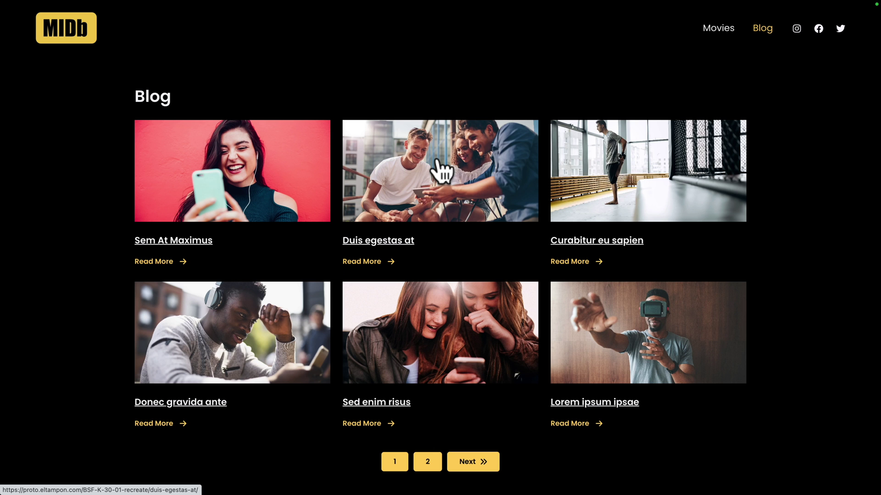
left_click(436, 169)
scroll(493, 98, "down", 2)
scroll(491, 92, "down", 9)
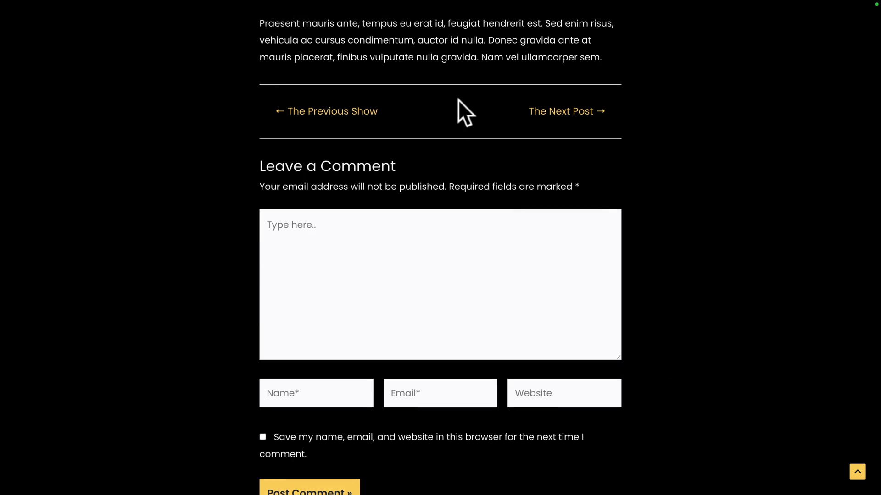
scroll(457, 110, "up", 5)
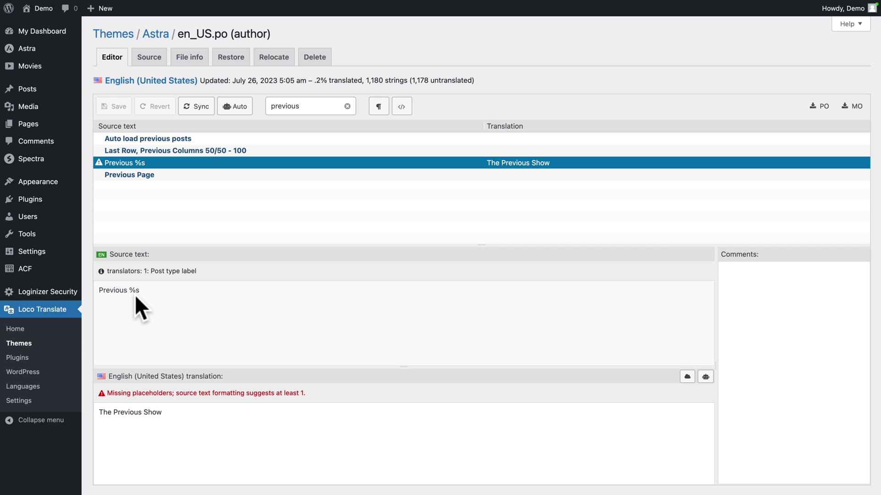
Retranslate Previous %s as 'My Previous %s', save it and sync the Astra file.
key("super+b")
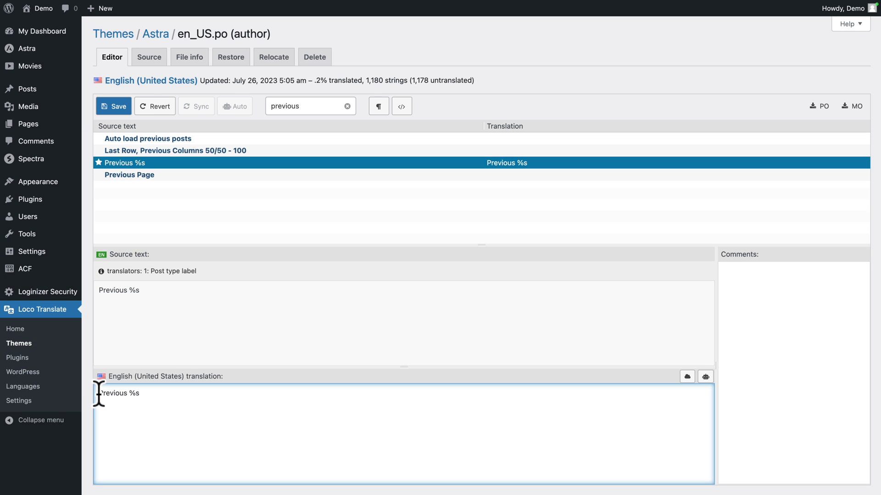
left_click(99, 393)
type("My")
double_click(148, 394)
scroll(143, 407, "down", 1)
left_click(115, 103)
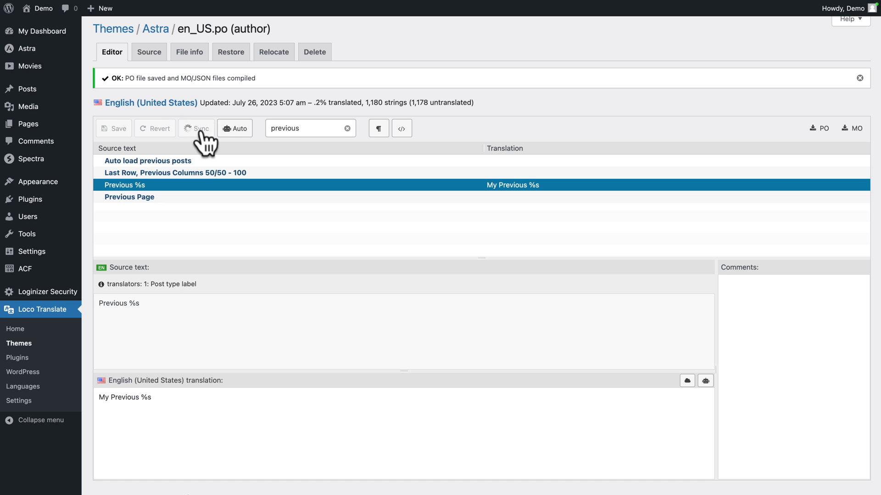
left_click(201, 129)
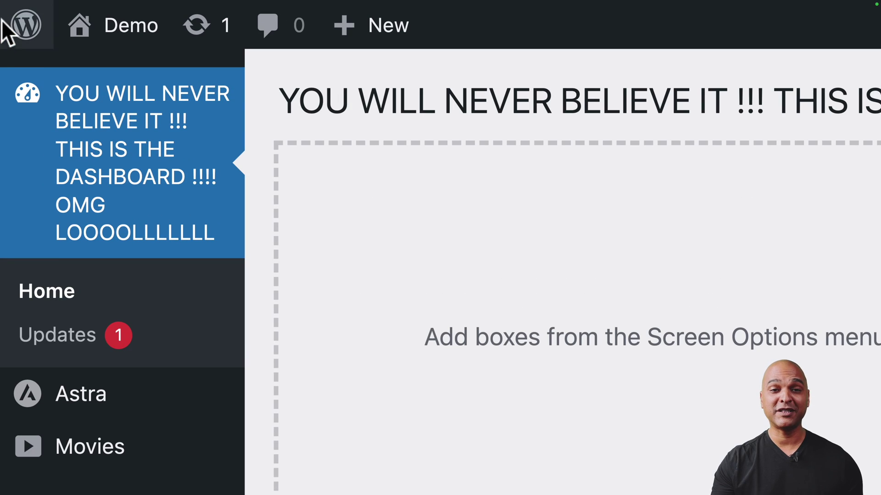
Scroll down the admin sidebar to view the exaggerated joke menu labels.
scroll(23, 142, "down", 15)
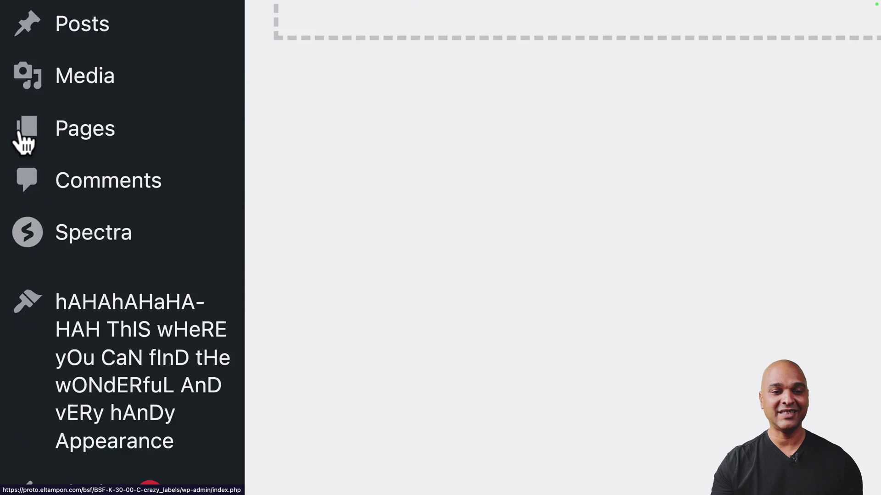